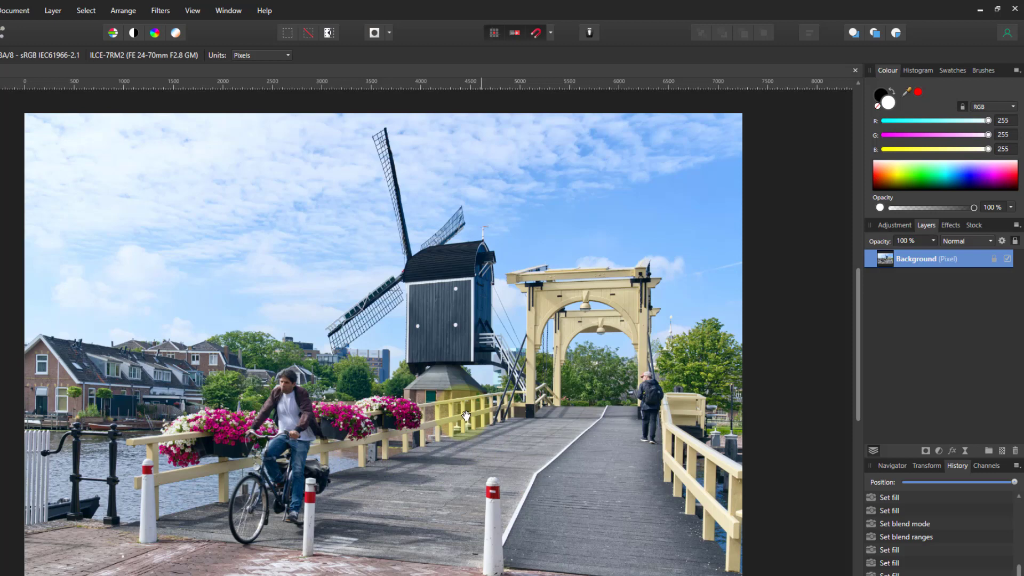
Step: Add a white fill layer over the photo at 41% opacity in Normal blend mode
click(51, 10)
click(81, 94)
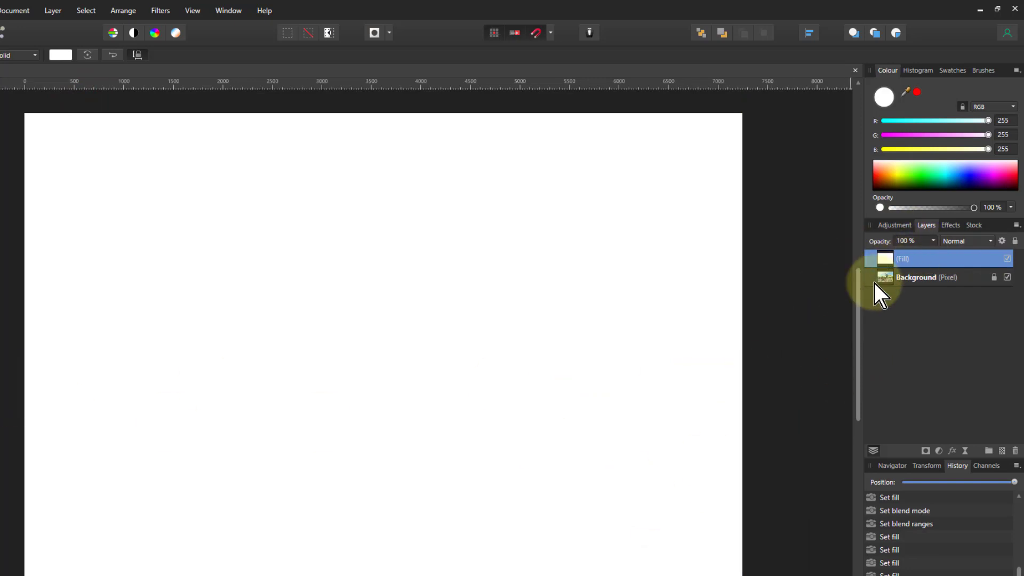
click(933, 242)
drag(926, 254, 885, 260)
click(959, 241)
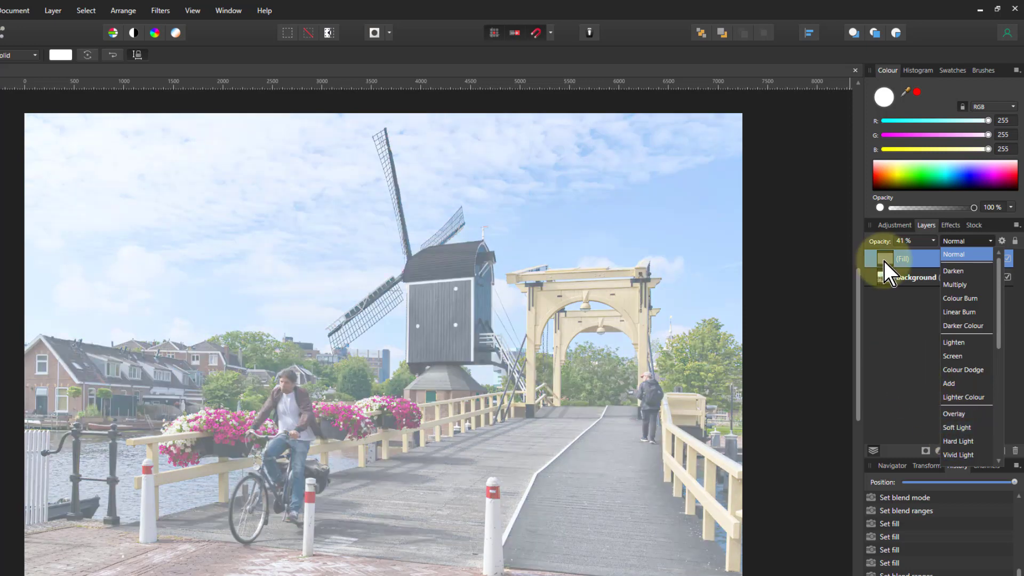
click(954, 255)
Step: Make the fill pure green (RGB 0, 255, 0) at full opacity, then fade it to 15%
drag(933, 245, 964, 295)
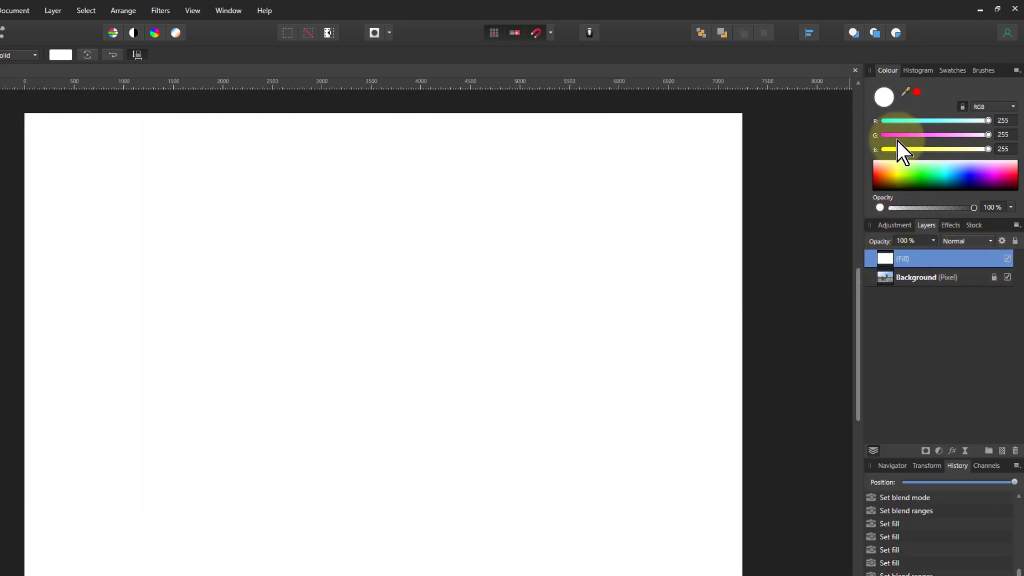
drag(981, 146, 856, 149)
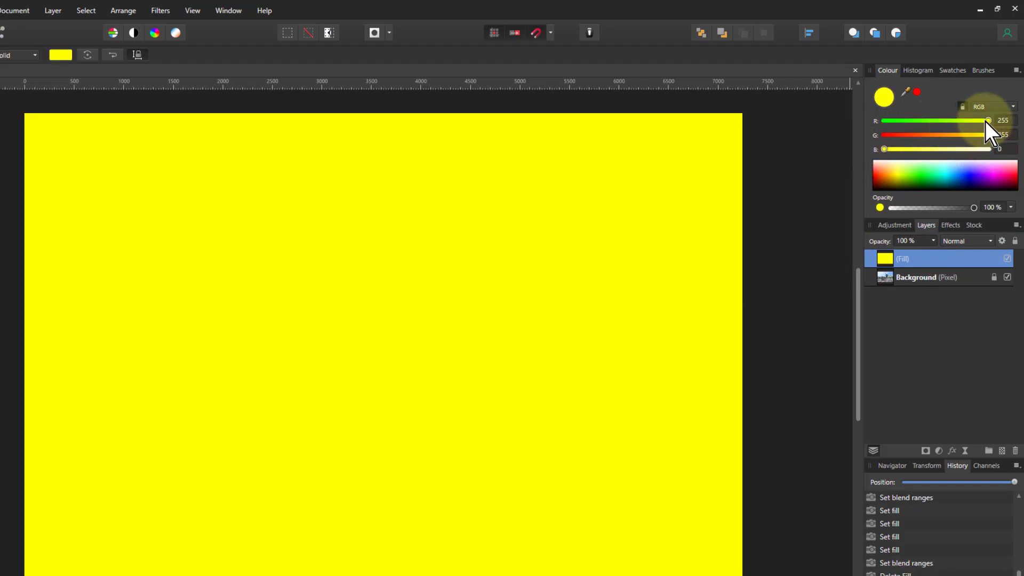
drag(984, 121, 879, 122)
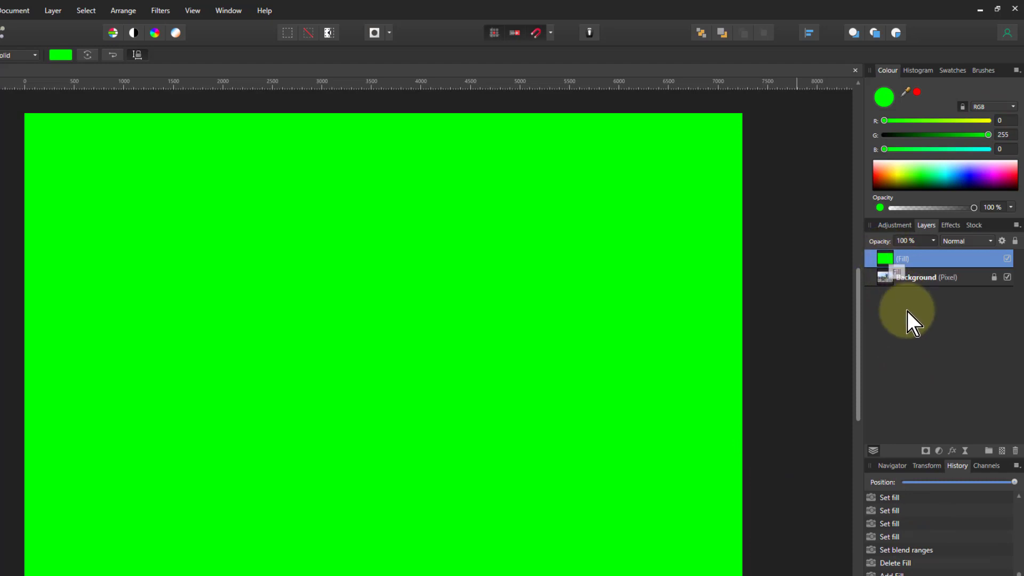
drag(934, 245, 861, 263)
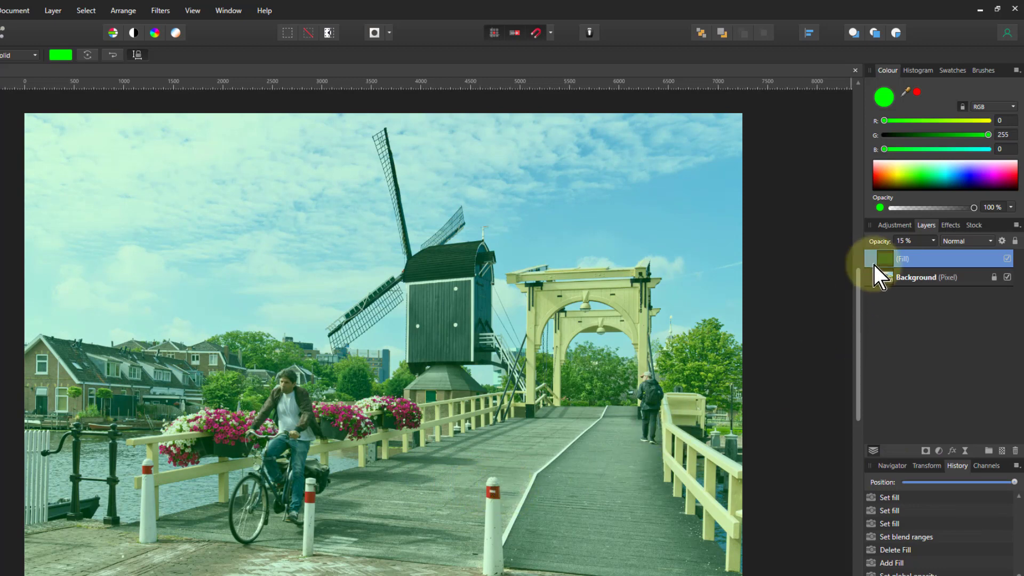
Step: Delete the green fill, select the Background's luminosity, and add a new green fill within it
key(Delete)
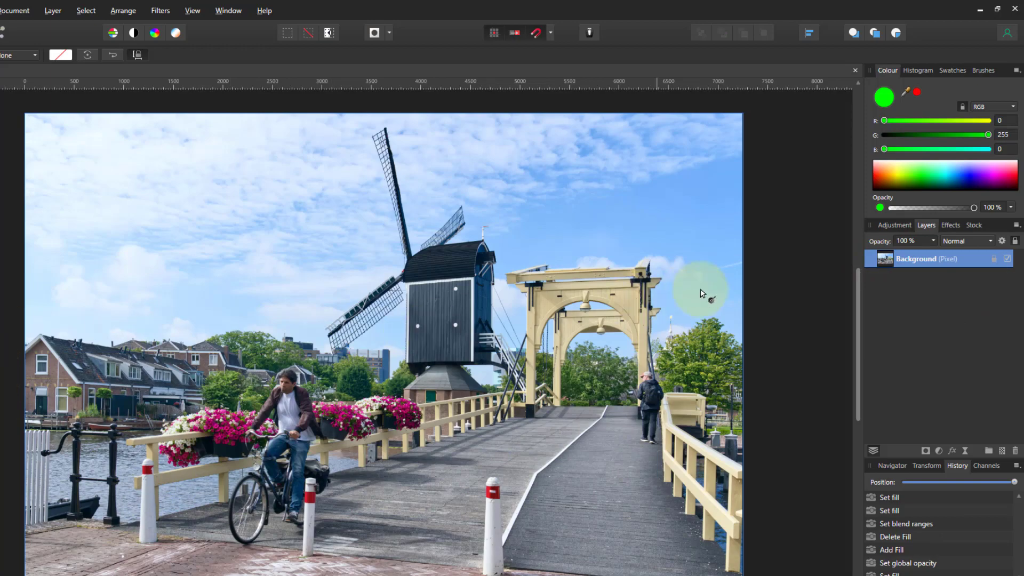
ctrl+shift+click(883, 258)
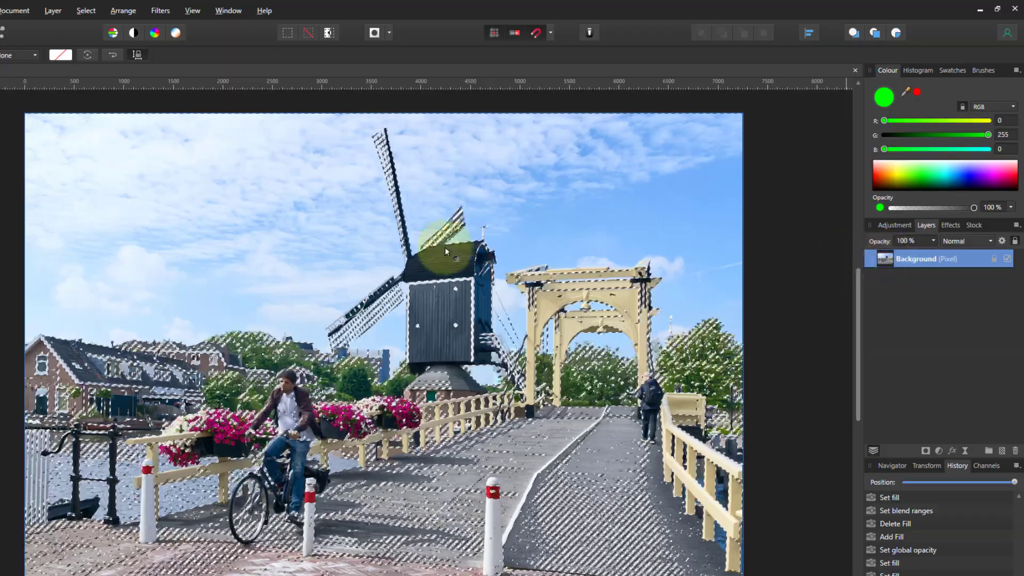
click(47, 11)
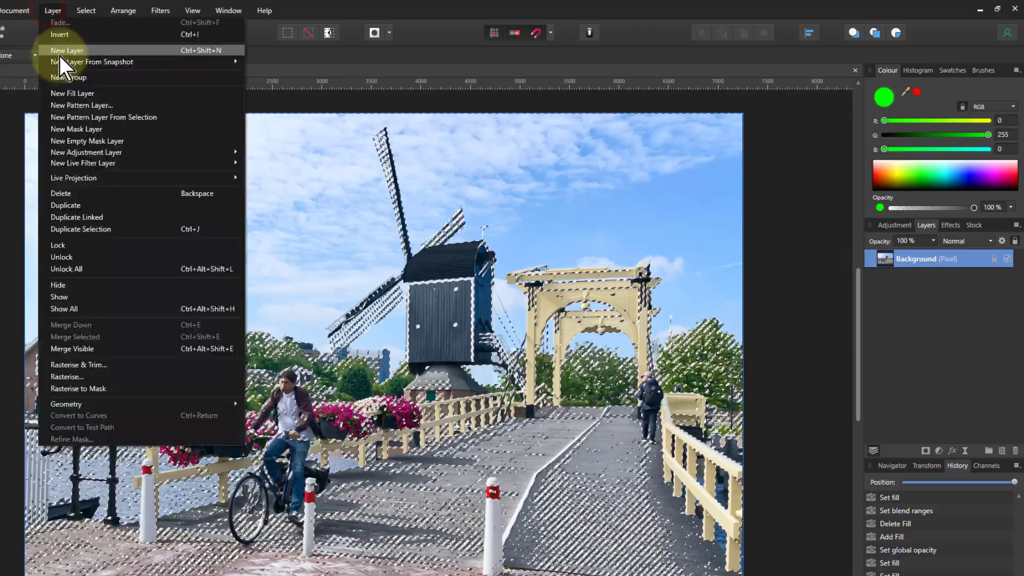
click(72, 94)
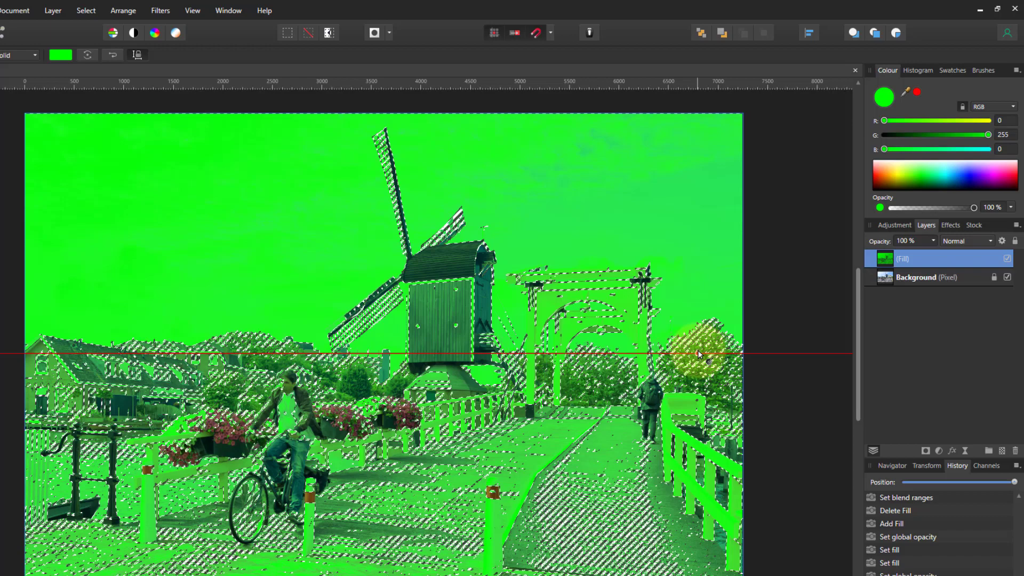
Step: Deselect, then test the green fill's opacity and blend mode, keeping 100% and Normal
key(ctrl+d)
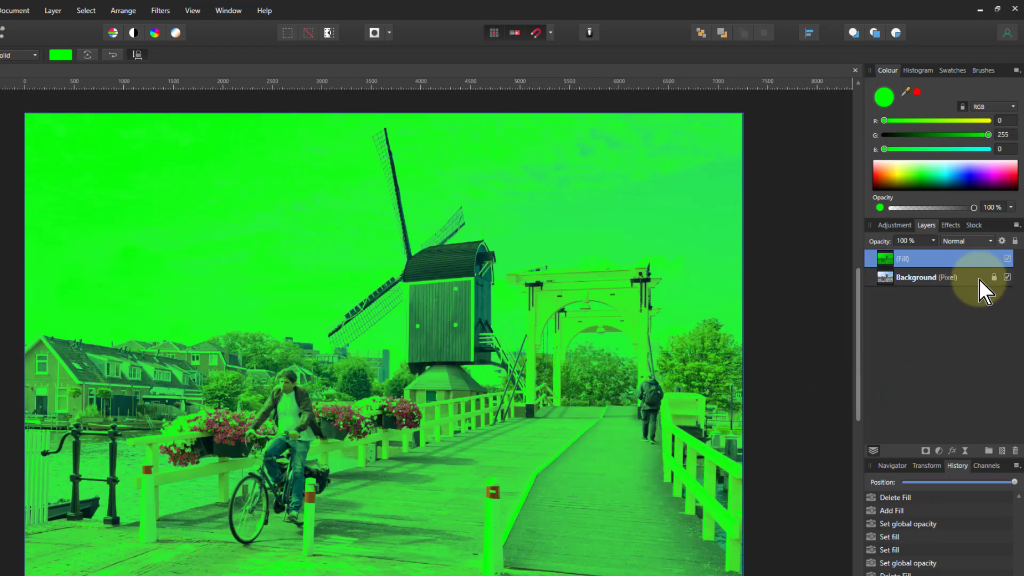
drag(934, 243, 959, 293)
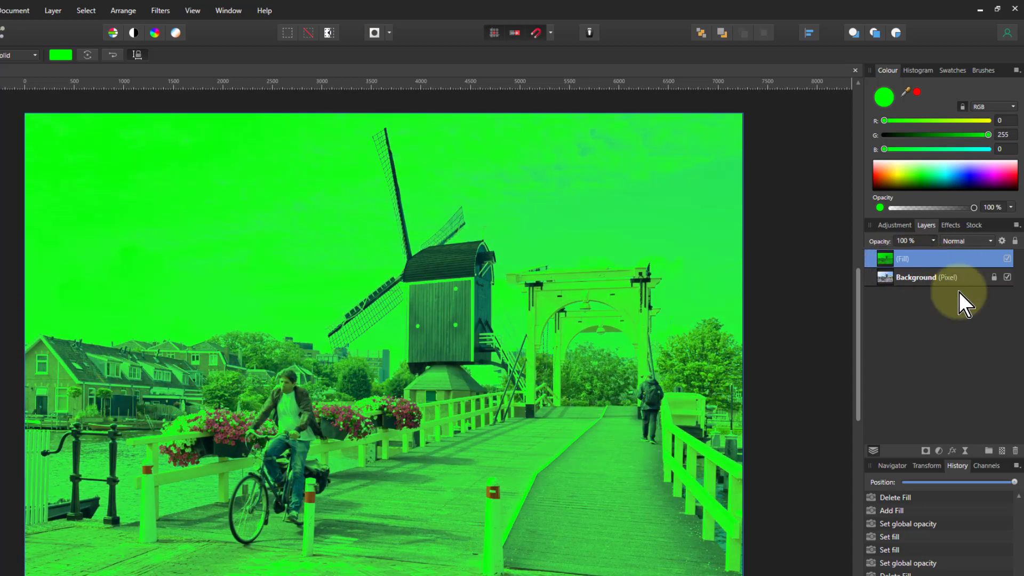
click(955, 241)
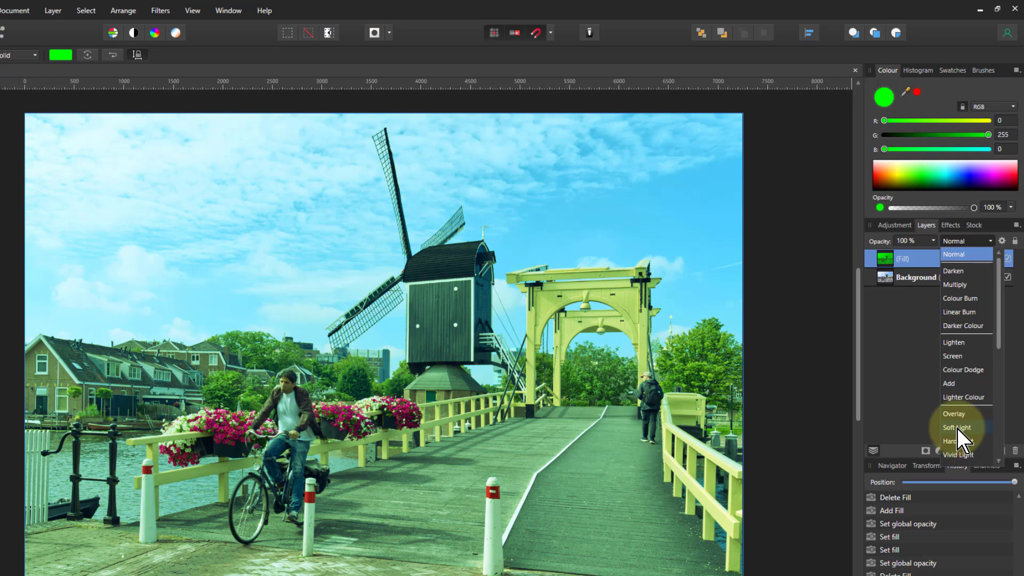
click(906, 392)
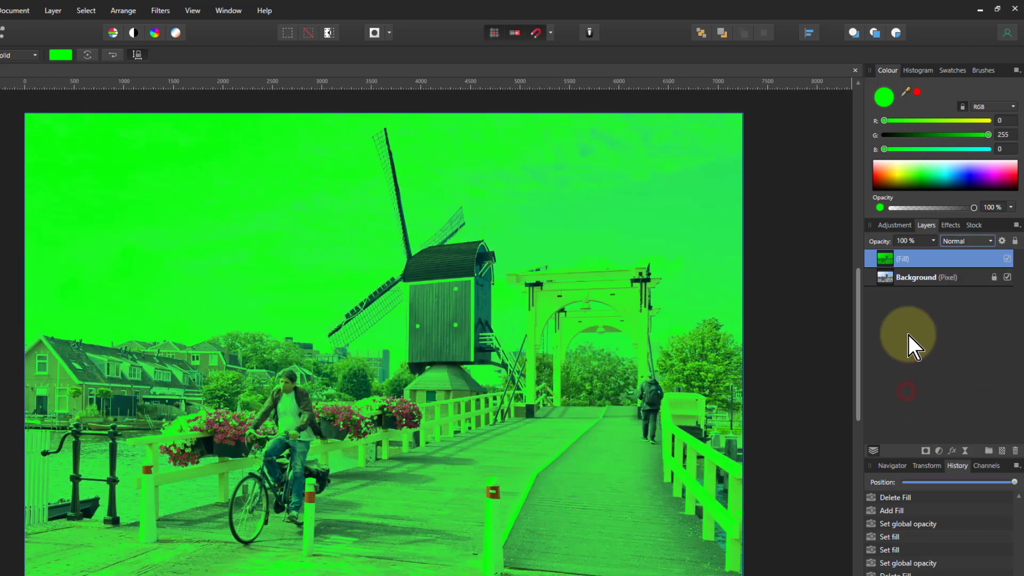
Step: Hide the luminosity-masked fill and add a second, full-canvas green fill layer on top
click(1007, 259)
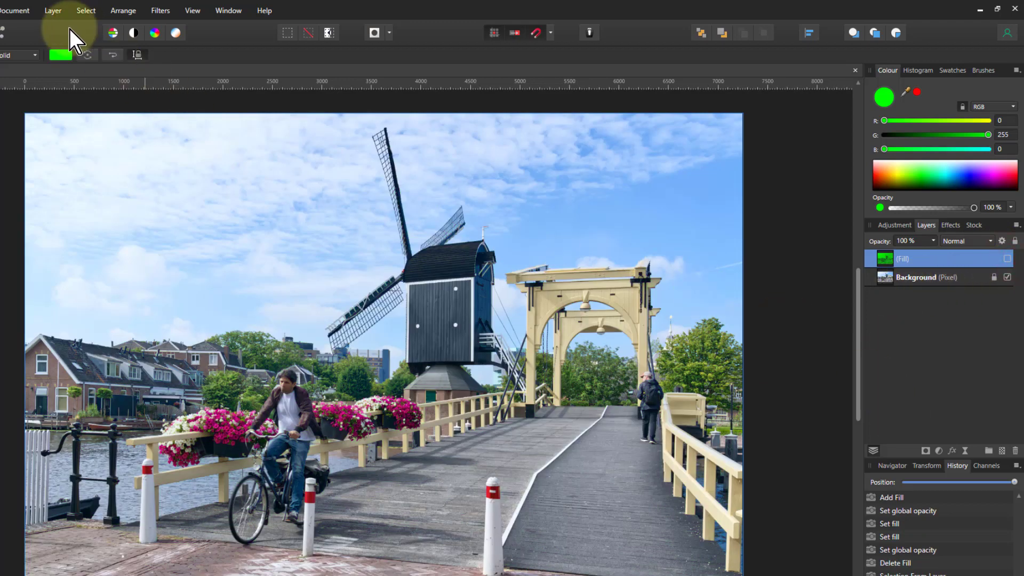
click(49, 12)
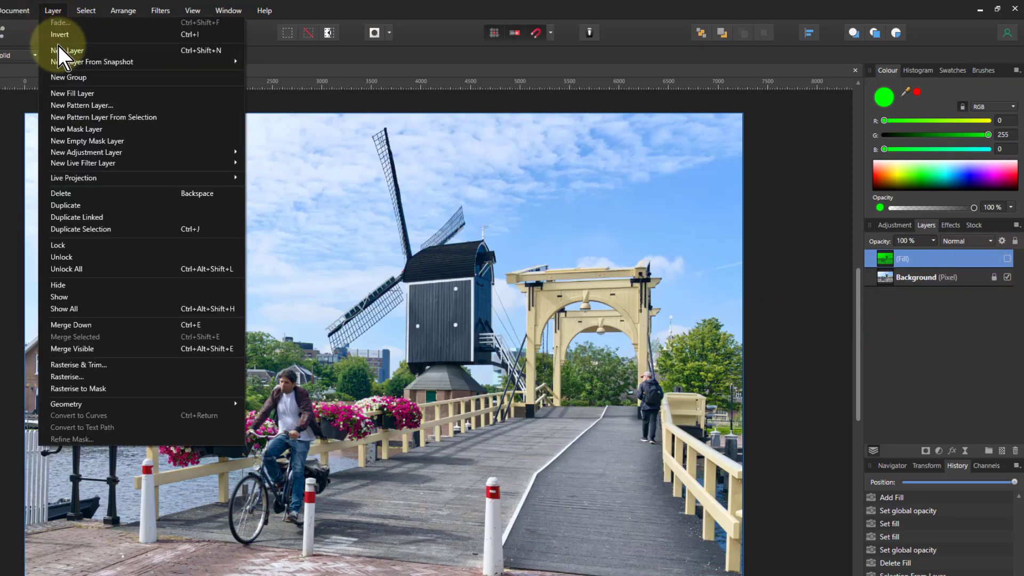
click(80, 93)
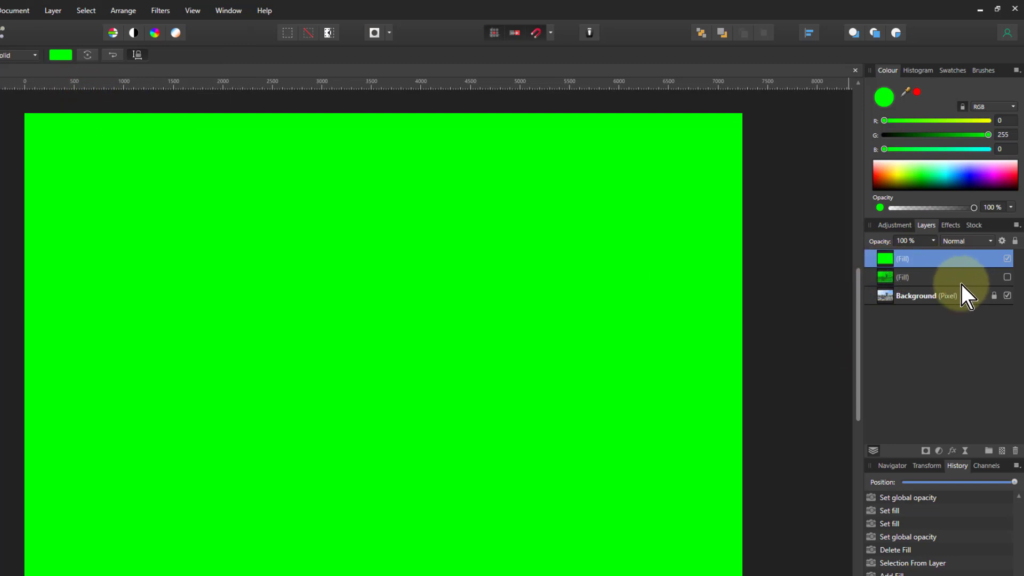
Step: Open Blend Options for the top green fill and experiment with its Source Layer Ranges, ending at 100%
click(1002, 241)
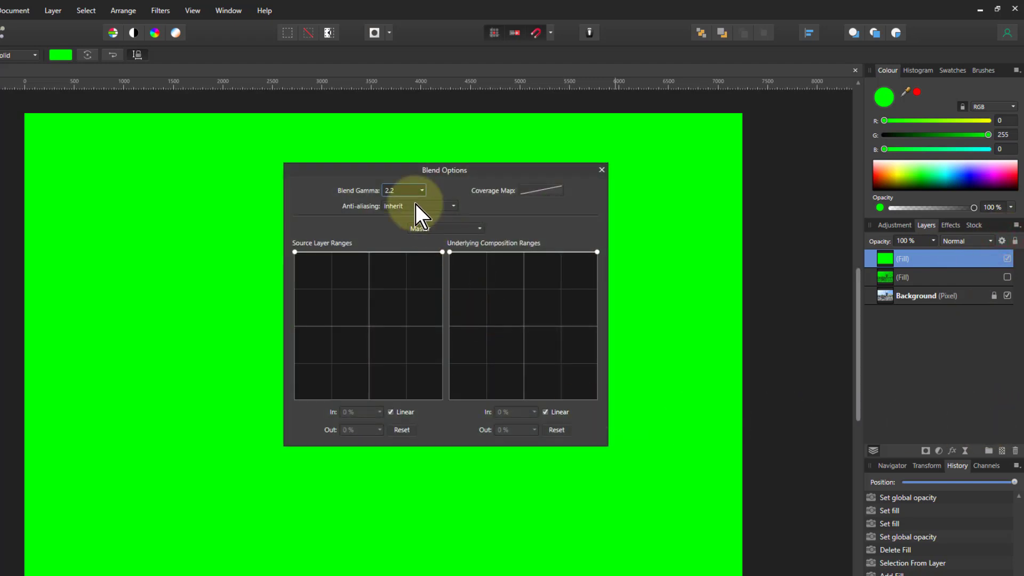
drag(392, 171, 789, 264)
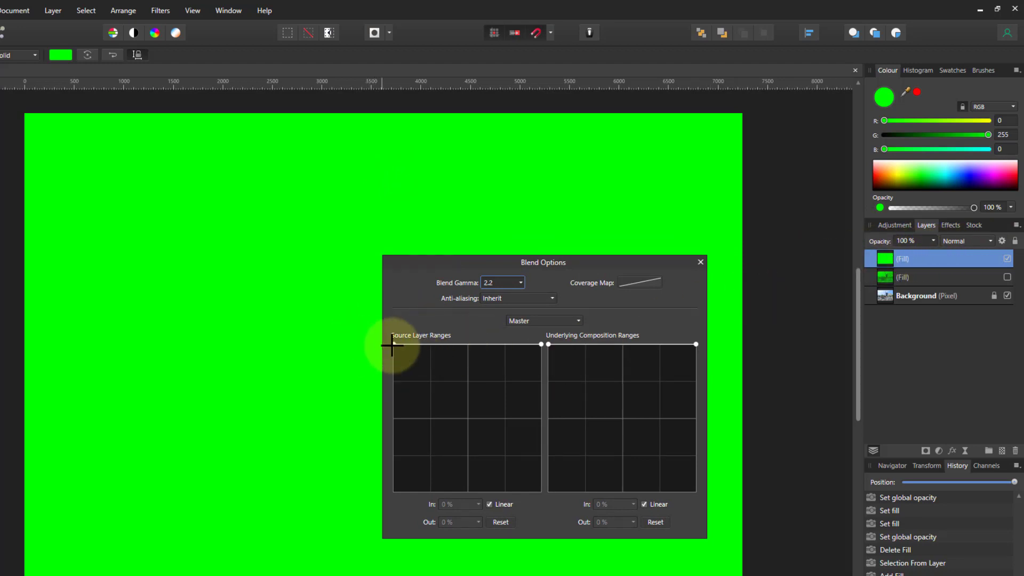
drag(393, 344, 471, 491)
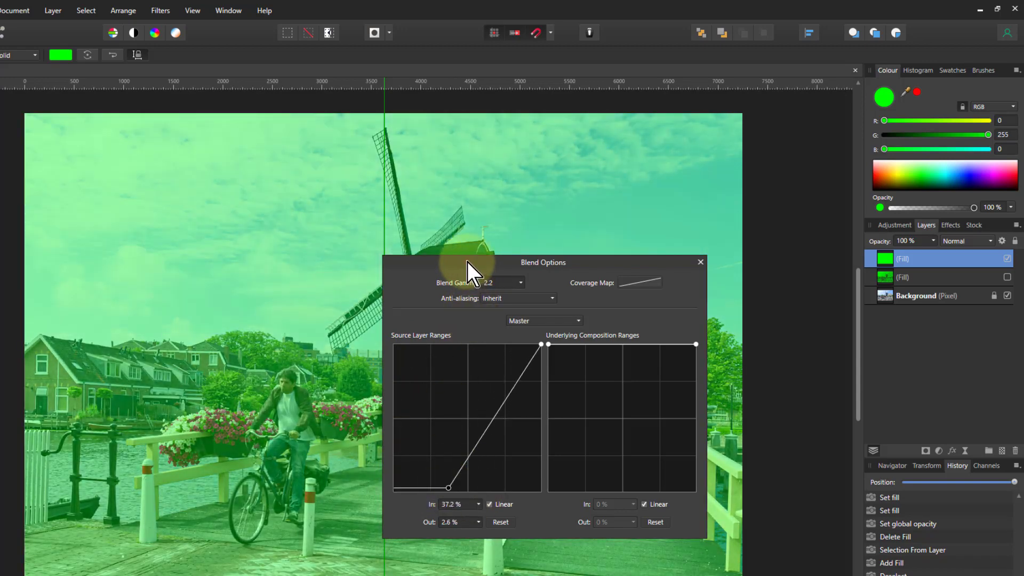
drag(466, 262, 490, 261)
drag(470, 488, 400, 309)
drag(404, 362, 410, 335)
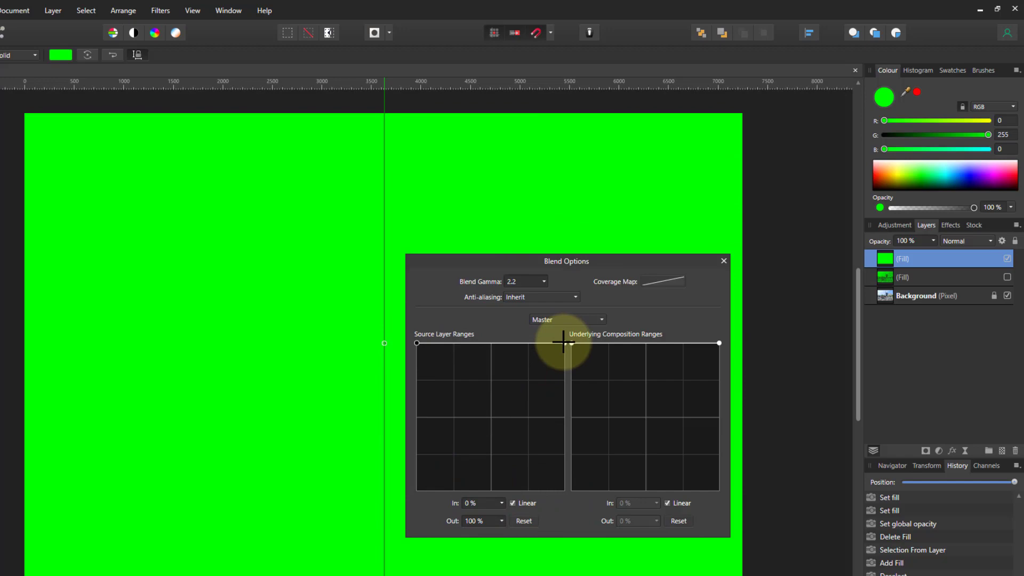
mouse_move(564, 343)
mouse_down()
mouse_move(565, 477)
mouse_move(545, 495)
mouse_move(463, 495)
mouse_move(539, 440)
mouse_move(554, 327)
mouse_up()
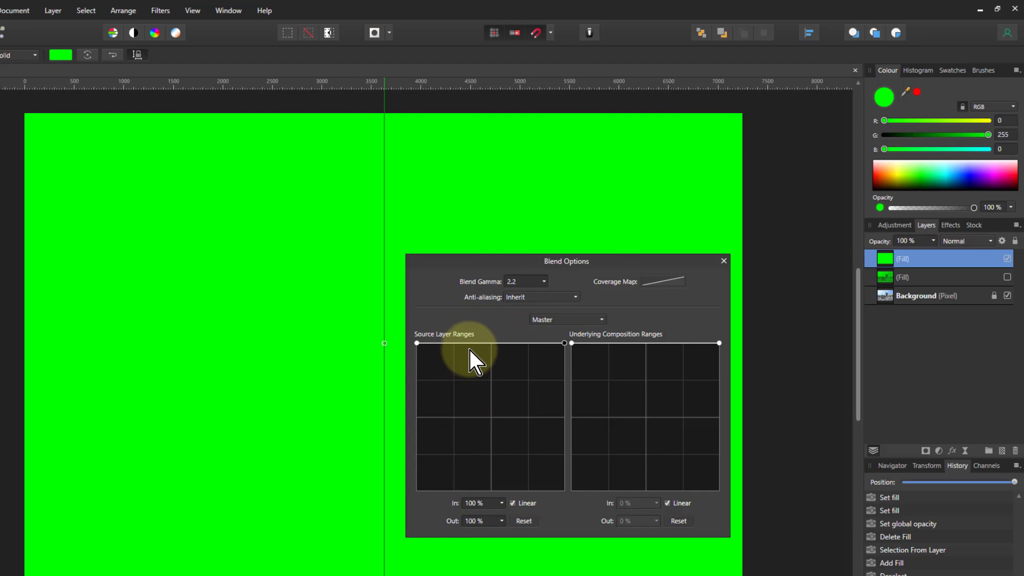
Step: Drop the Underlying Composition shadow node to zero, then show the luminosity fill instead of the top fill
mouse_move(478, 262)
mouse_down()
mouse_move(447, 258)
mouse_move(510, 251)
mouse_move(492, 252)
mouse_up()
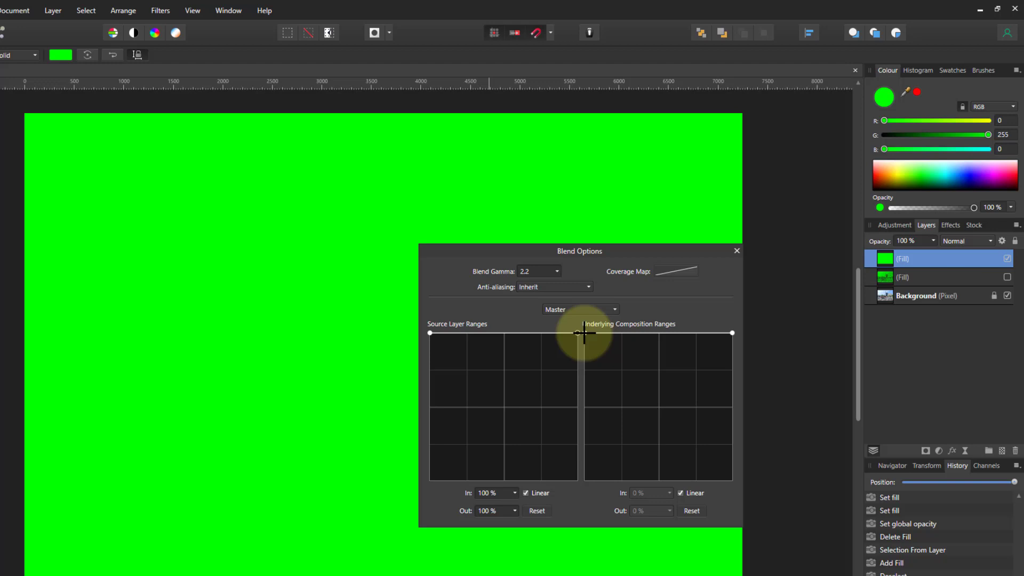
drag(584, 332, 584, 338)
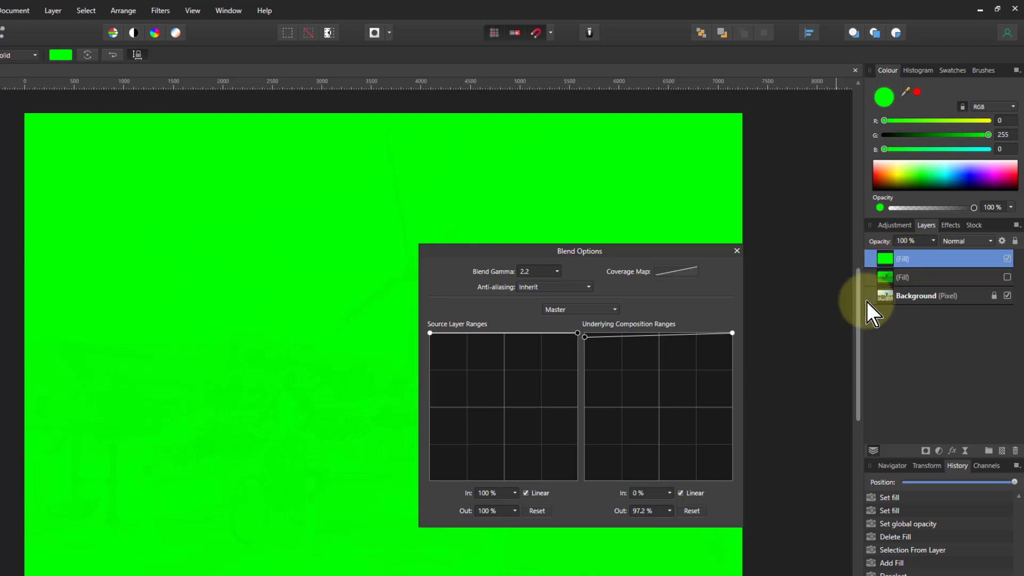
drag(586, 338, 574, 495)
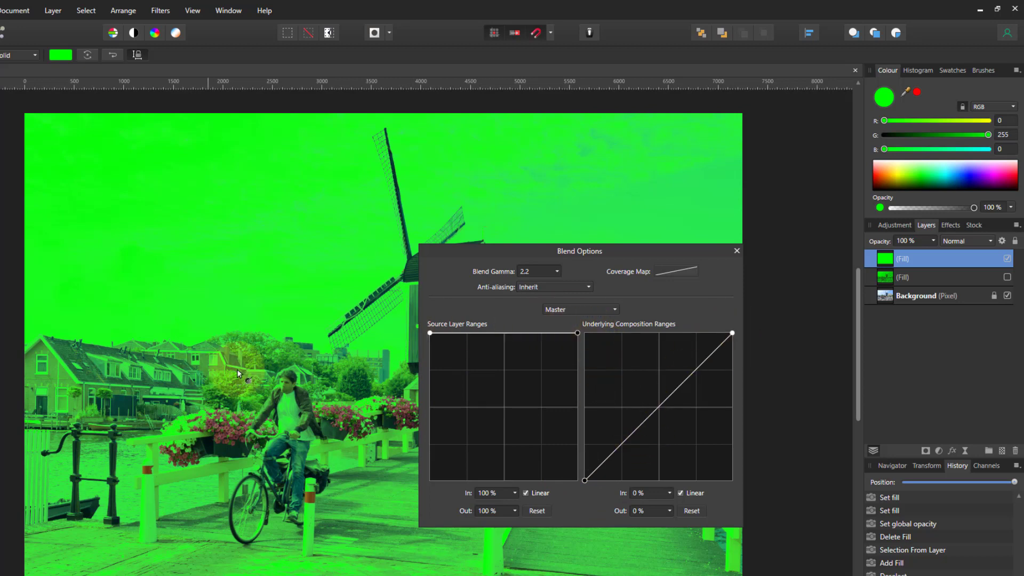
click(1006, 259)
click(1007, 277)
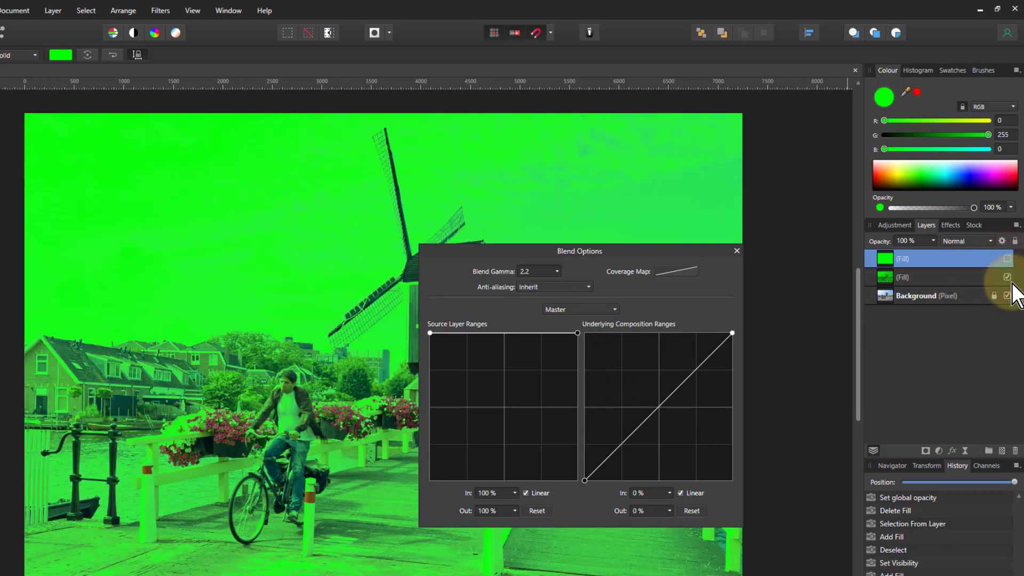
Step: Hide and delete the second fill layer
click(1006, 277)
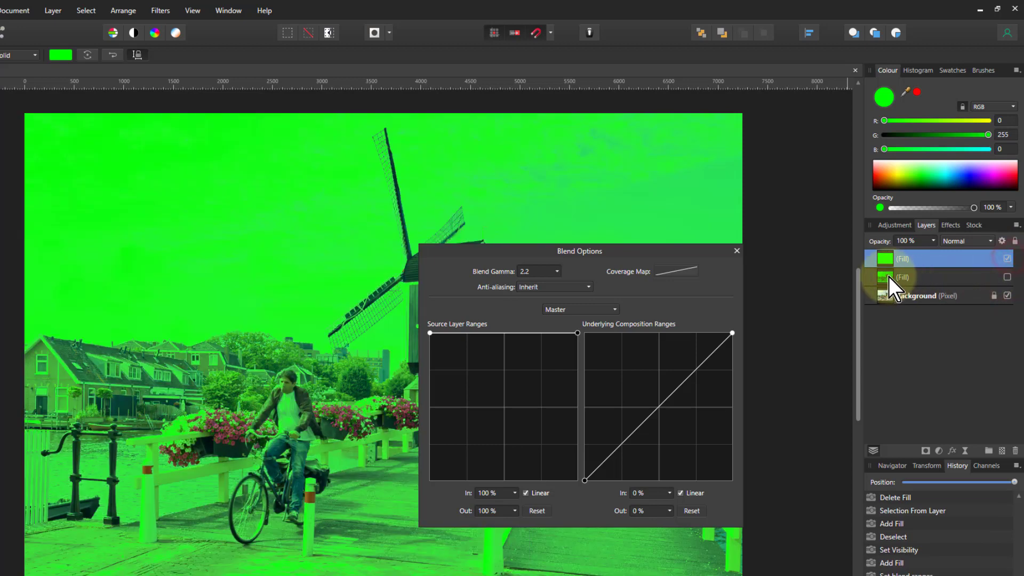
click(888, 277)
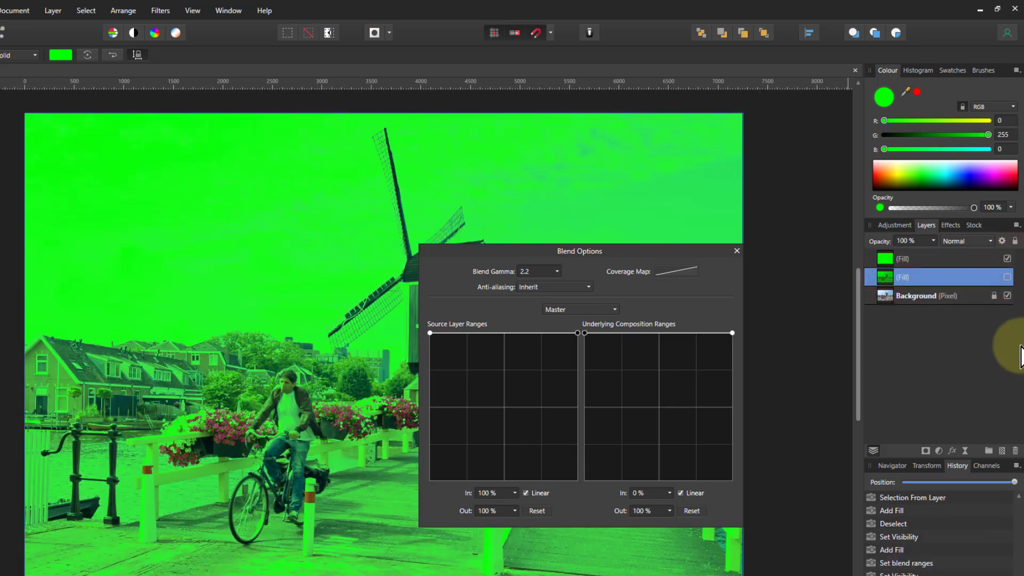
key(Delete)
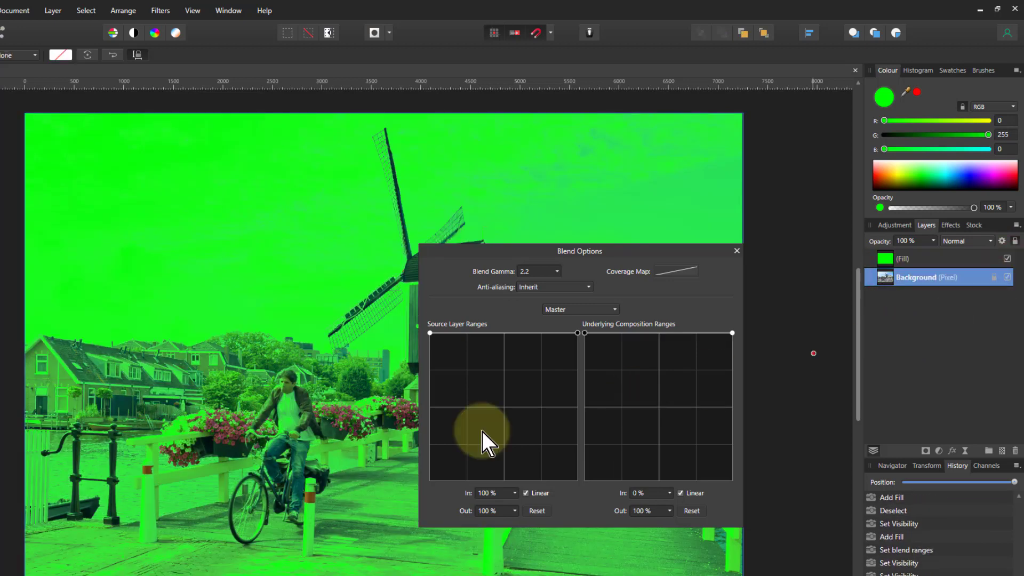
Step: Bend the remaining fill's Underlying Composition curve to 50.5% at 0%, with a point at 87.7%/91.5%
click(881, 258)
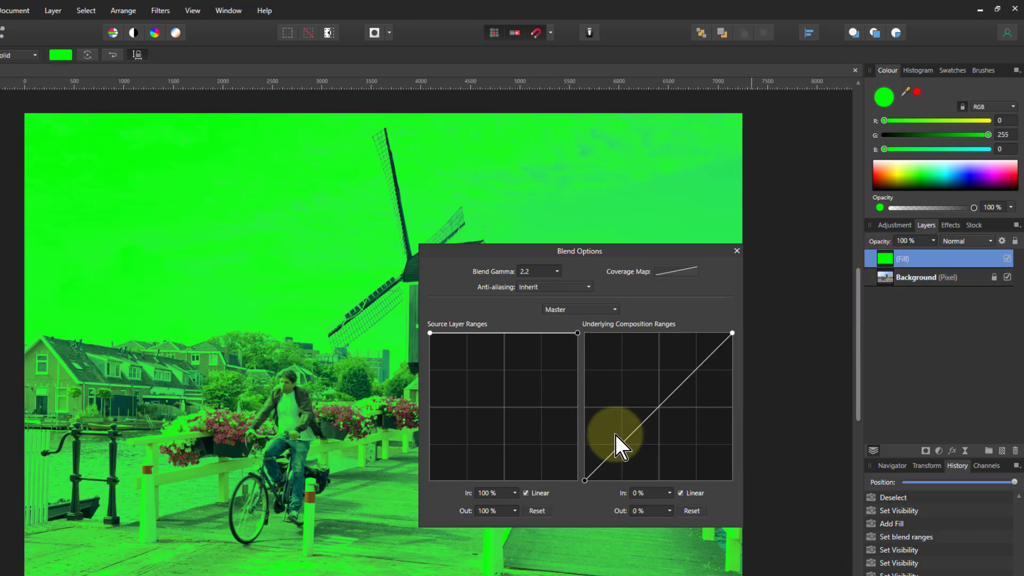
drag(585, 479, 659, 481)
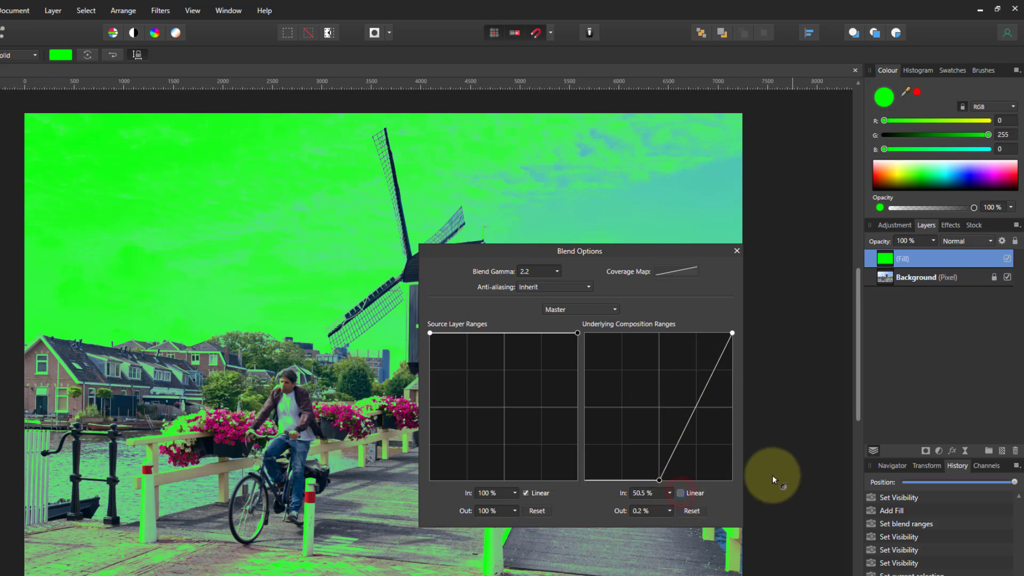
drag(719, 356, 714, 346)
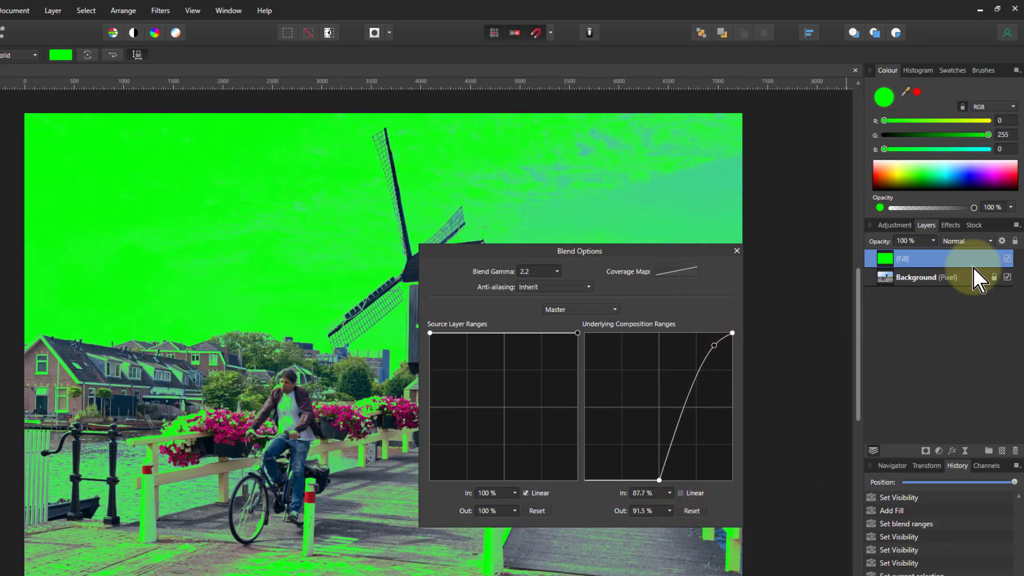
Step: Try Soft Light, move the underlying curve point to 86.5%/93.9%, and return to Normal
click(968, 239)
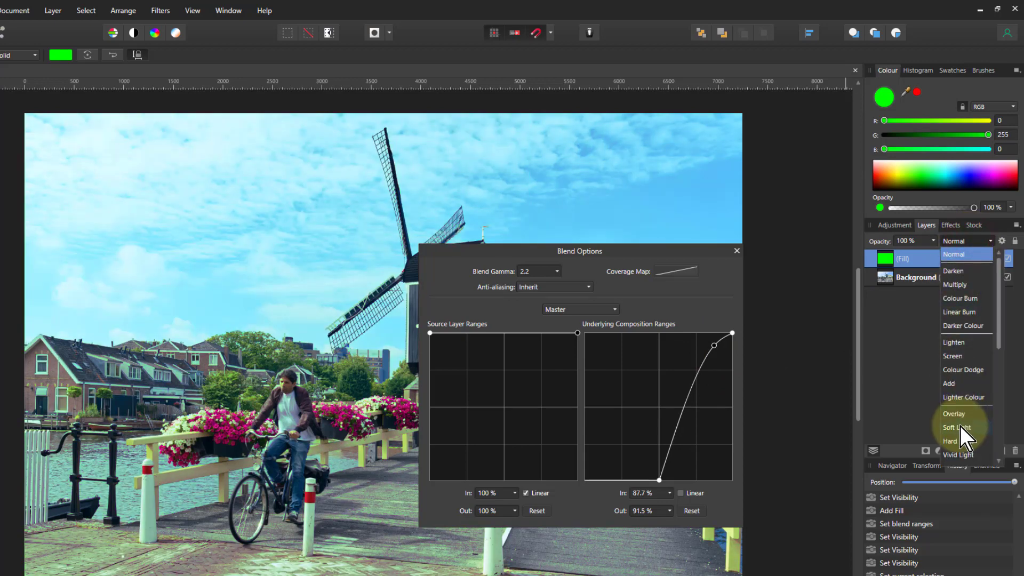
click(960, 427)
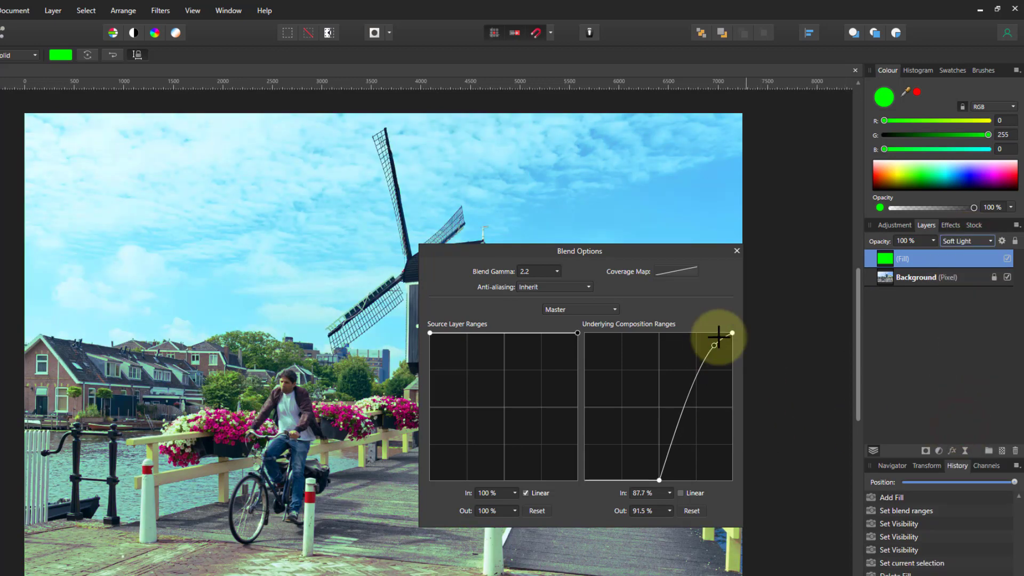
mouse_move(714, 342)
mouse_down()
mouse_move(721, 356)
mouse_move(712, 342)
mouse_up()
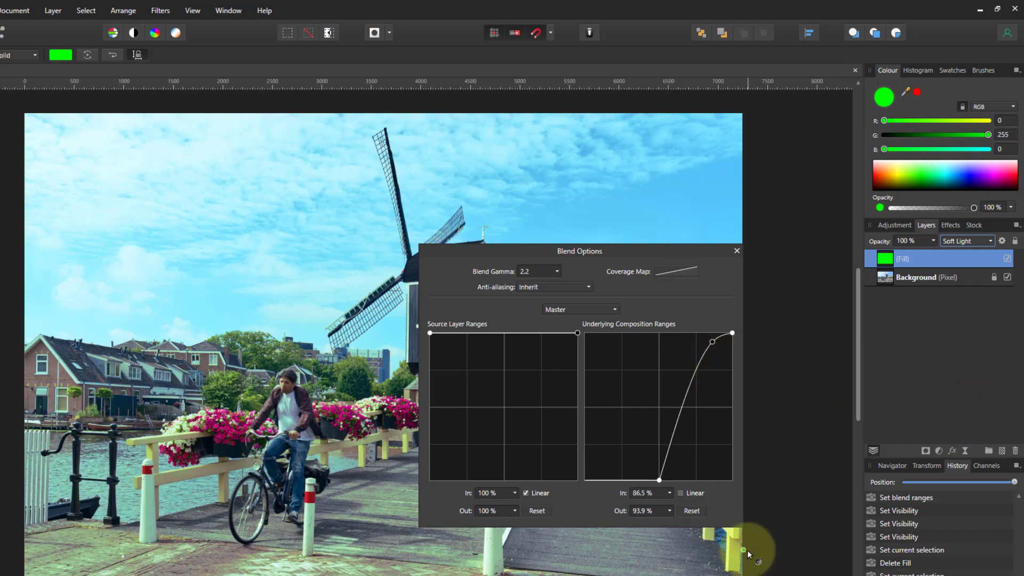
click(990, 241)
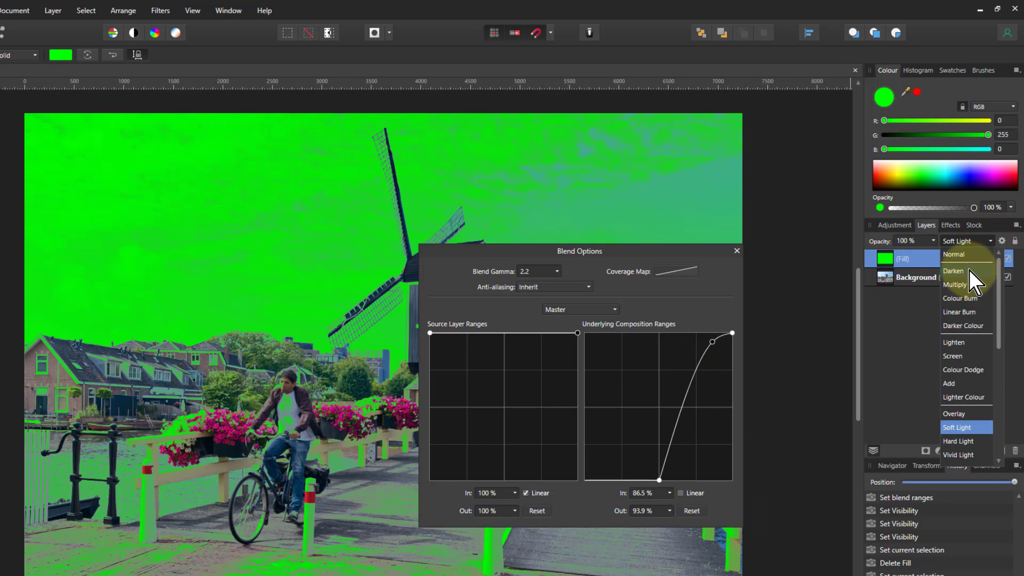
click(953, 254)
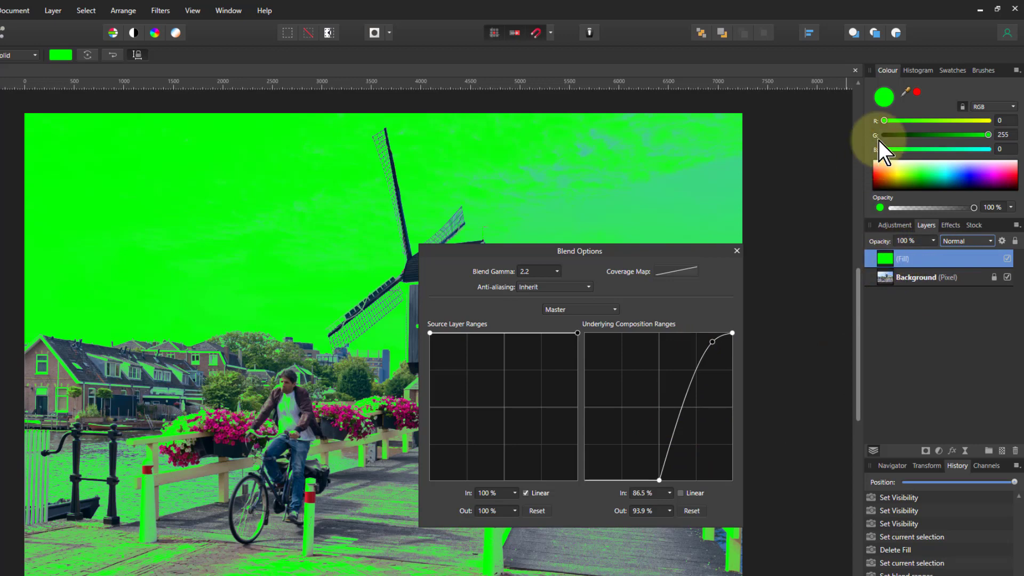
Step: Set the fill to pale mint green (RGB 147, 255, 159) and nudge the source range's dark end
drag(884, 120, 969, 121)
drag(883, 151, 968, 151)
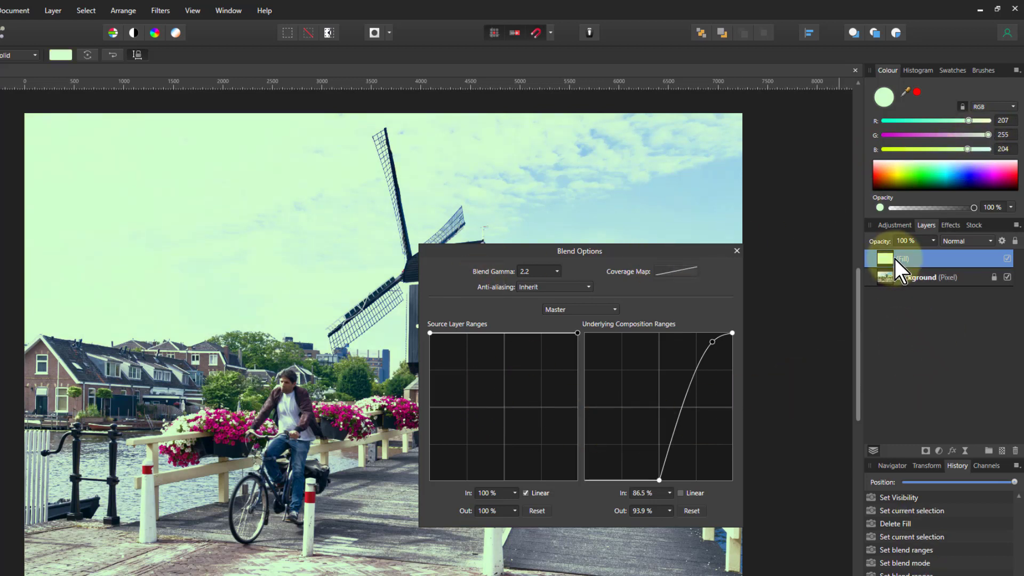
click(927, 166)
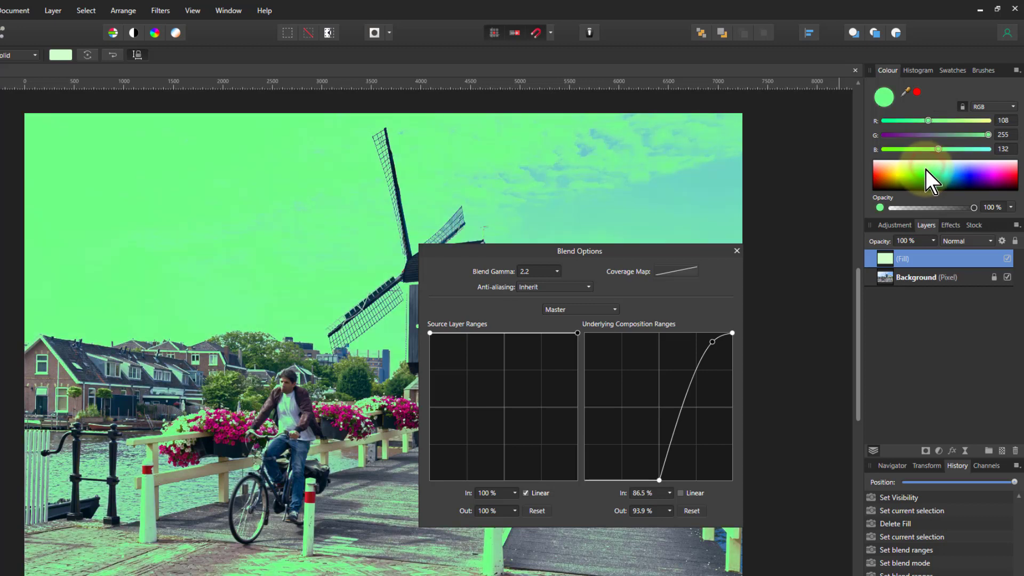
drag(925, 169, 924, 168)
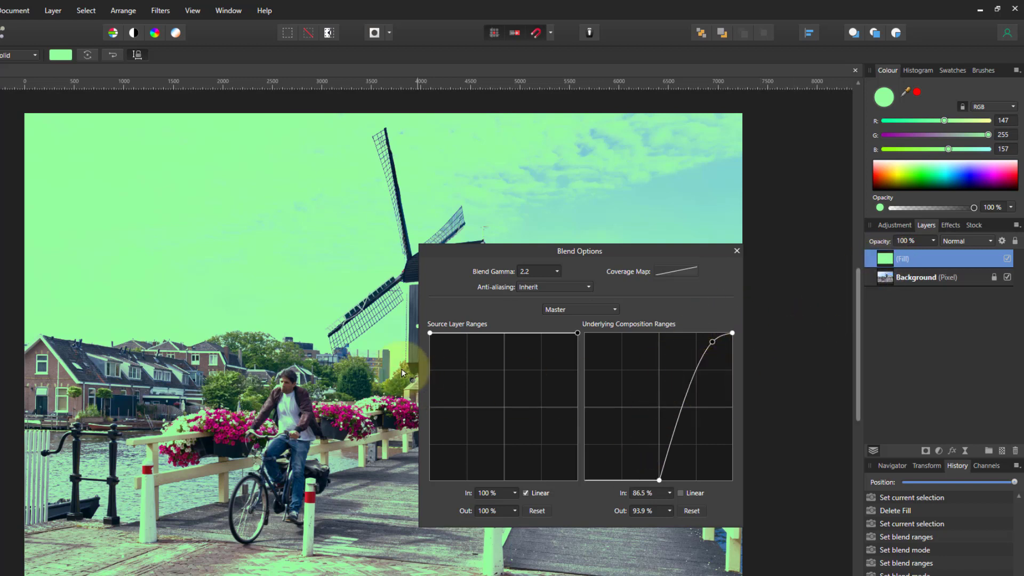
drag(431, 333, 424, 312)
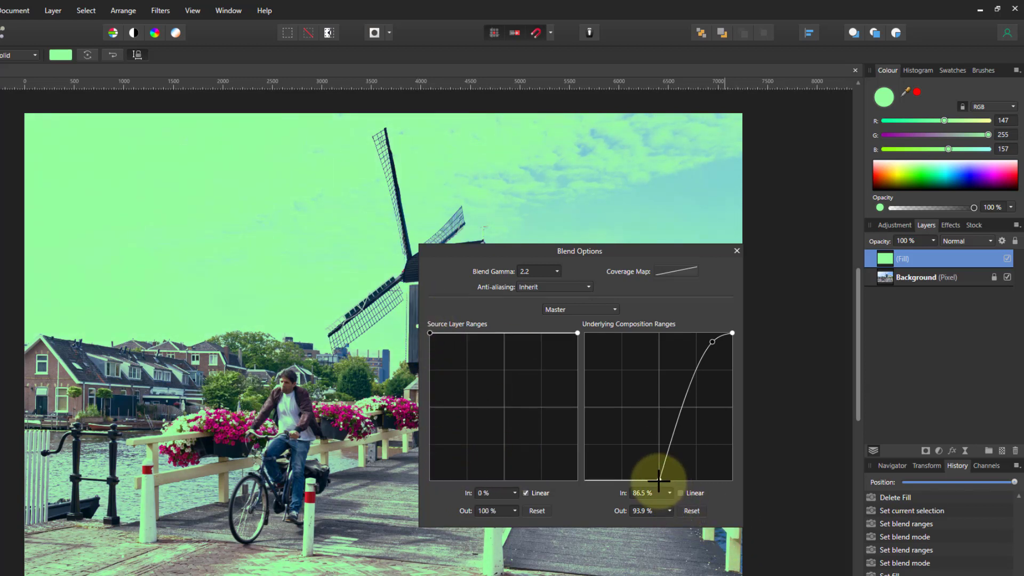
Step: Invert the Underlying Composition range curve so the fill shows in shadows, with a curved mid node
drag(658, 480, 560, 331)
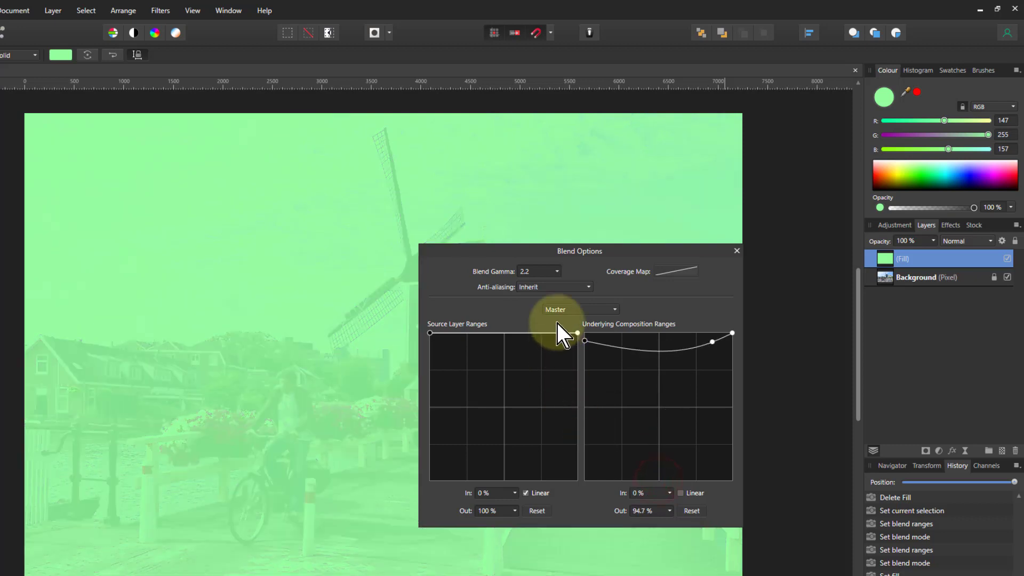
drag(731, 336, 789, 491)
drag(711, 335, 630, 418)
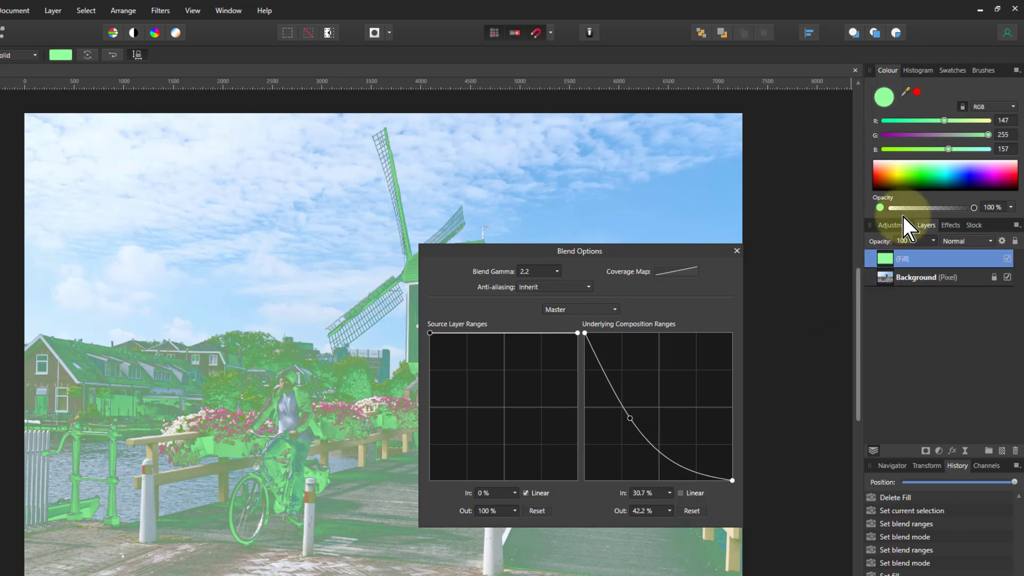
Step: Set the fill colour to dark green, RGB 0, 57, 0
drag(948, 149, 876, 150)
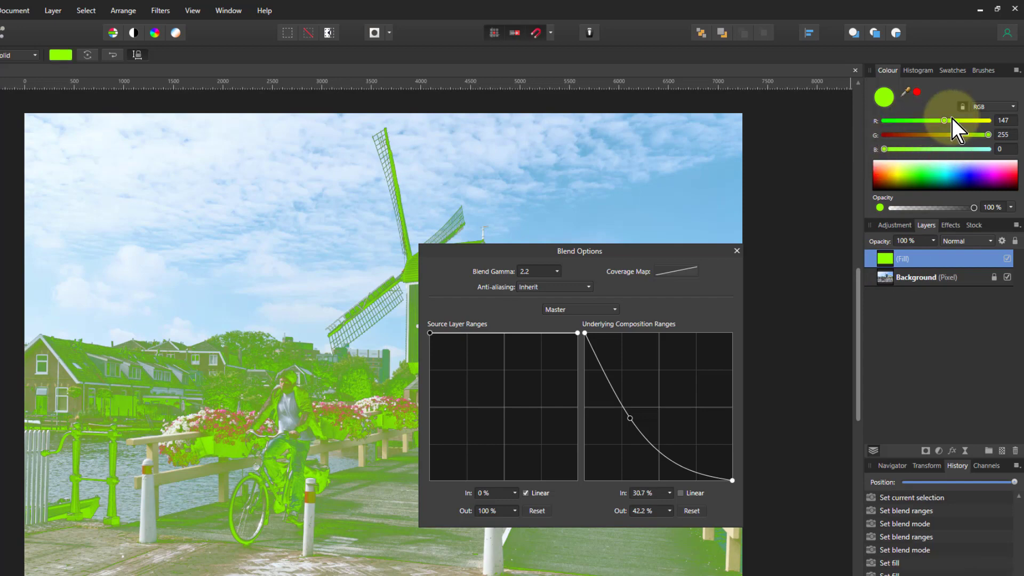
drag(941, 120, 884, 123)
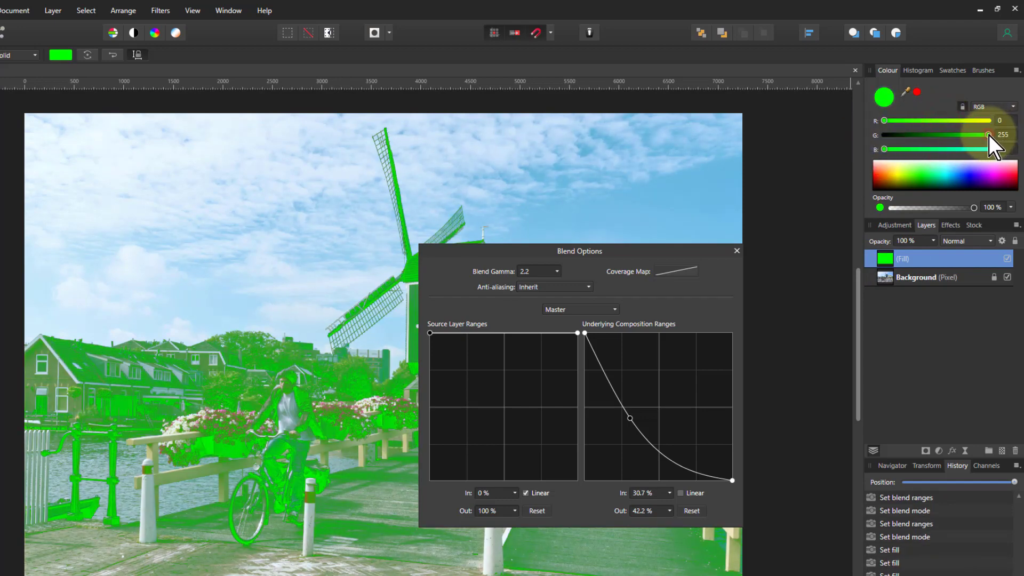
drag(988, 136, 907, 137)
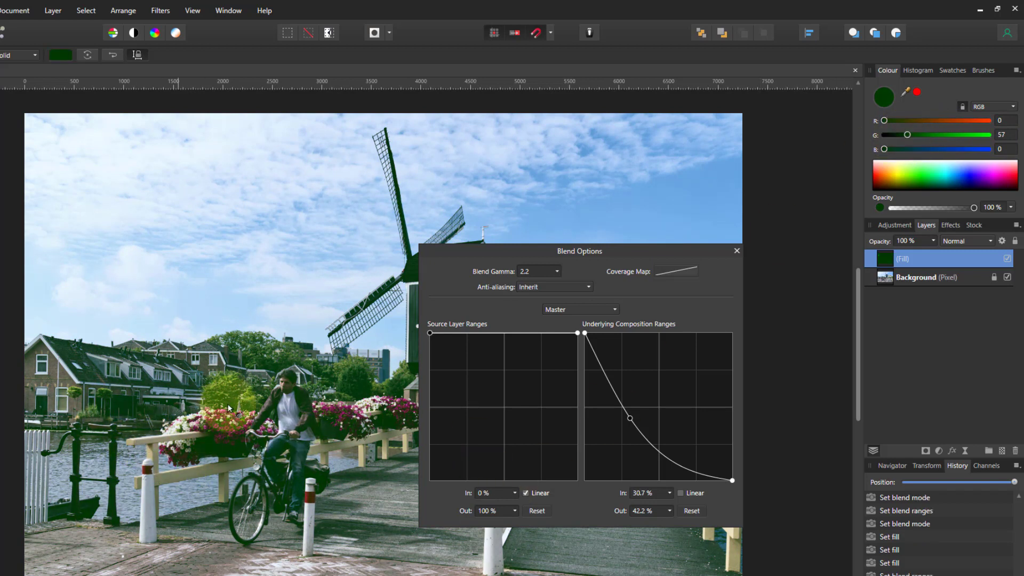
Step: Steepen the Underlying Composition curve toward the left so only the deepest shadows are tinted
drag(630, 418, 613, 401)
drag(732, 480, 640, 479)
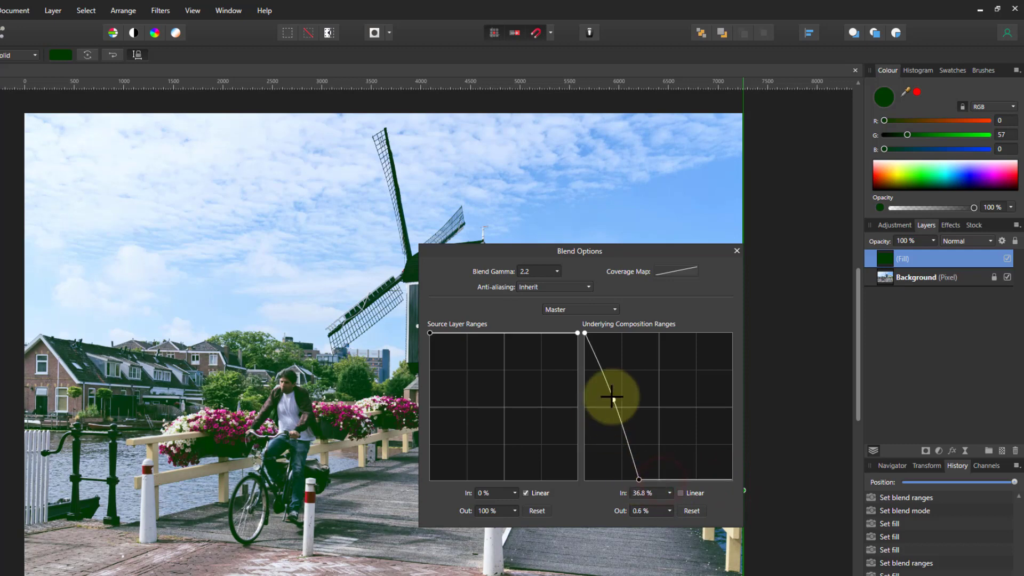
drag(612, 396, 600, 347)
Step: Lower the Source Layer Ranges dark-end node to 87.1% output and move the Blend Options dialog aside
click(718, 529)
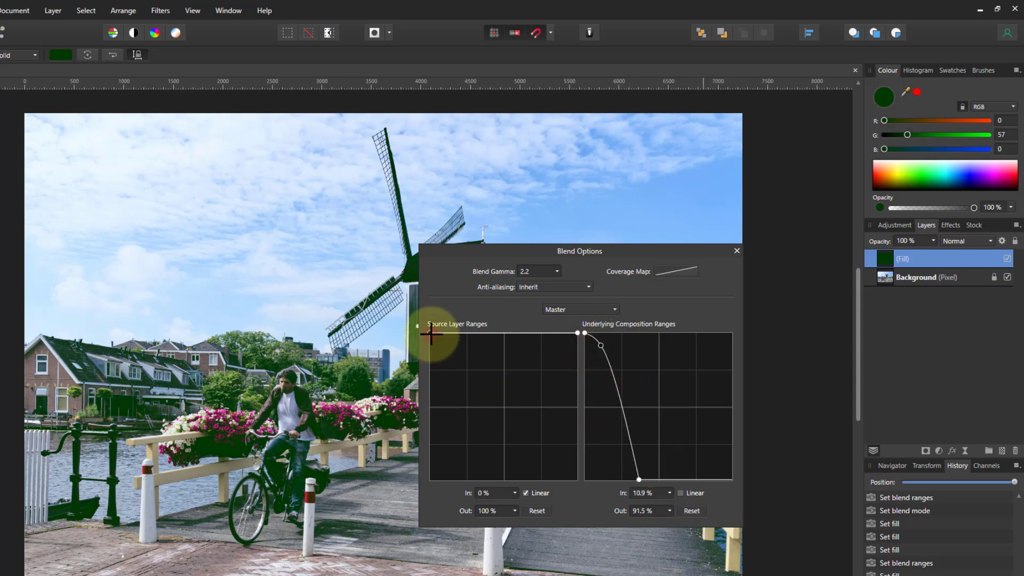
drag(432, 335, 421, 353)
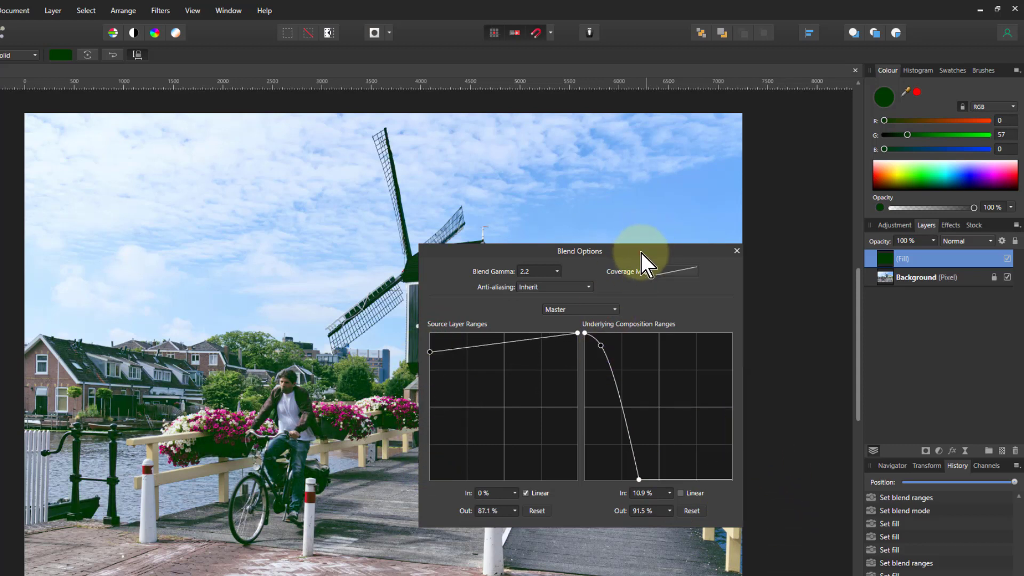
drag(640, 252, 682, 299)
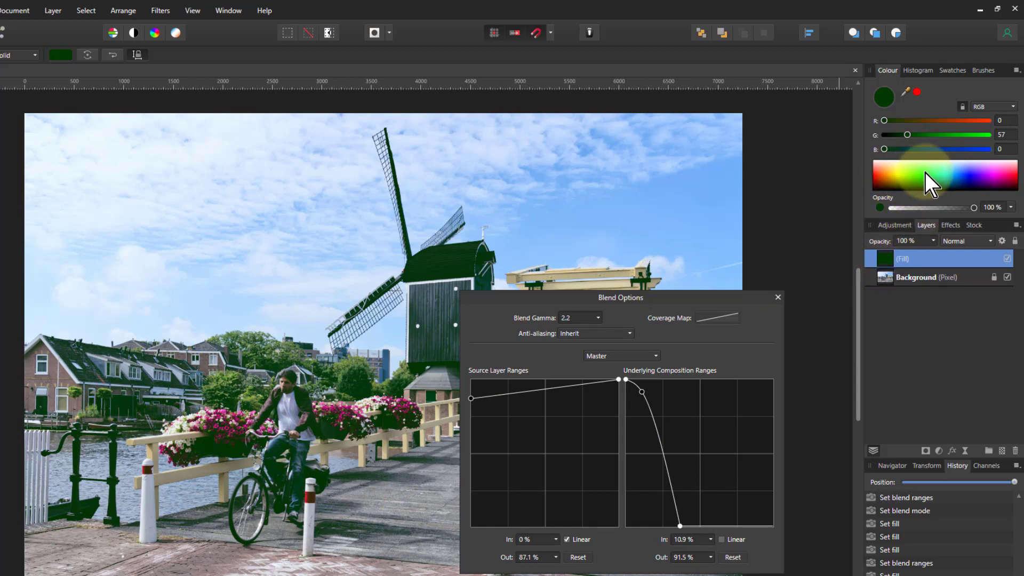
Step: Change the fill colour to deep navy (RGB 0, 10, 49), keeping Normal blend mode
drag(924, 172, 965, 189)
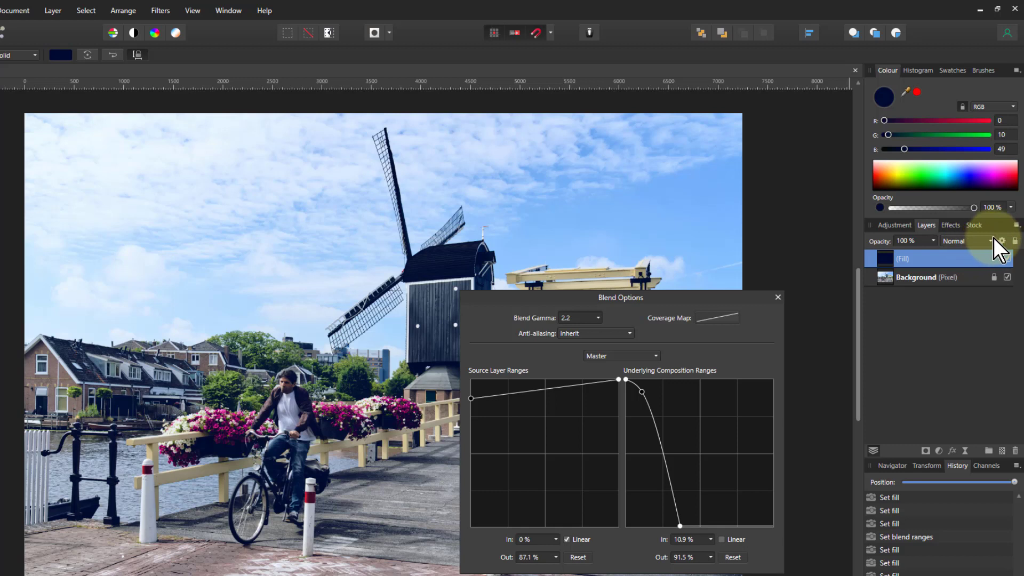
click(982, 240)
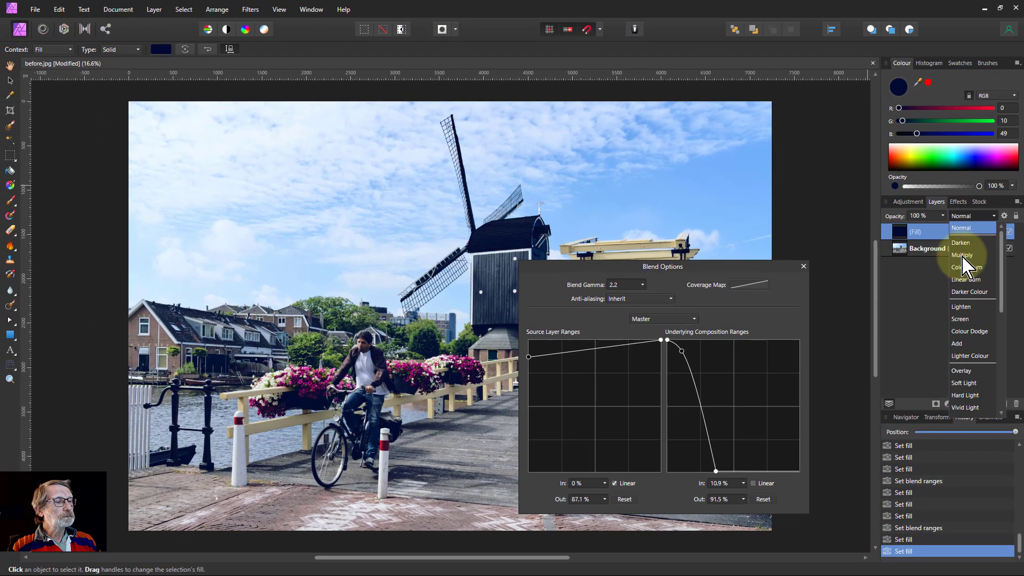
click(954, 227)
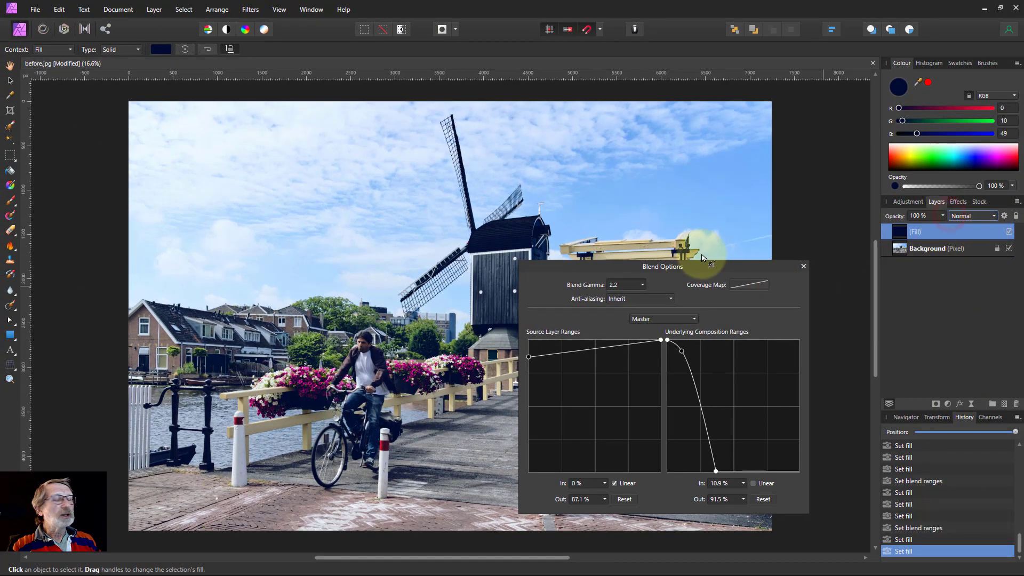